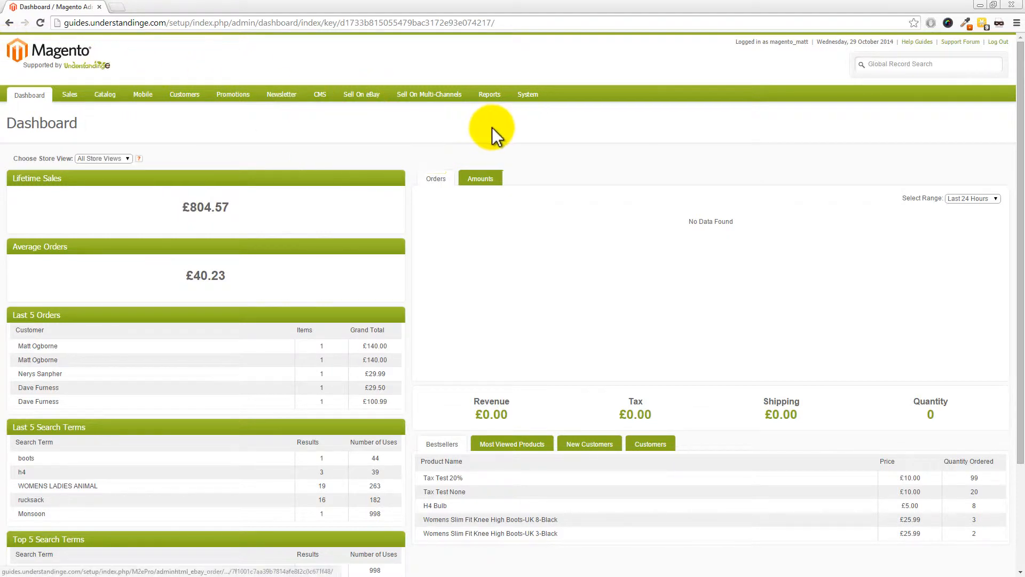
- Open the eBay listings, filter them by the title "eBay AU", and view the "eBay AU - Default" listing
{"action": "mouse_move", "coordinate": [363, 97]}
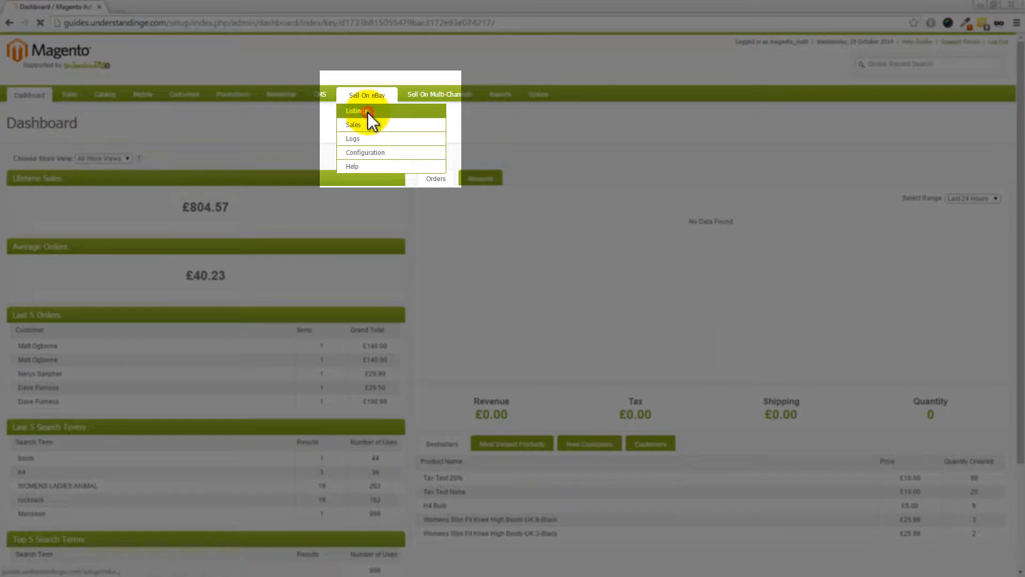
{"action": "left_click", "coordinate": [368, 170]}
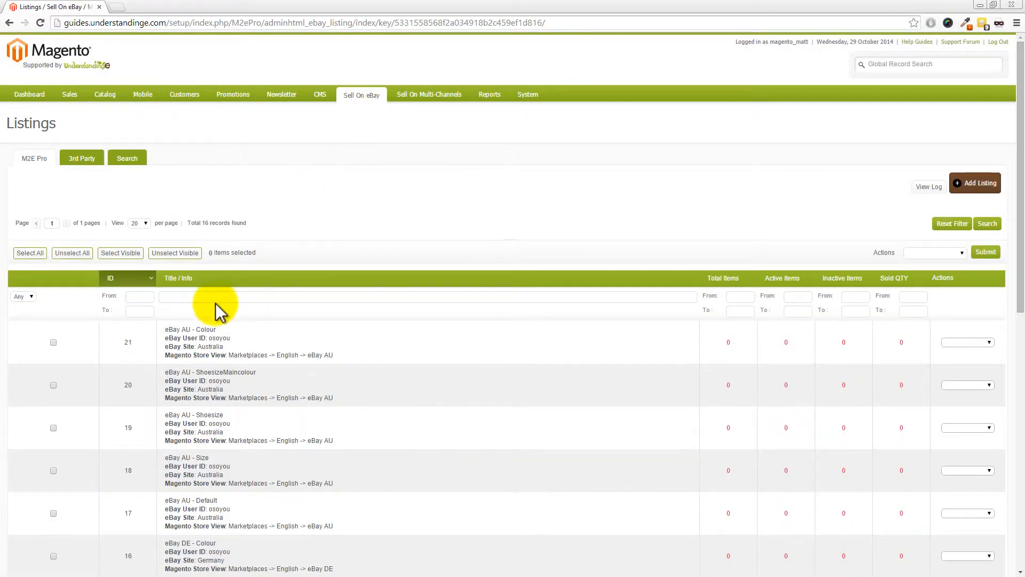
{"action": "type", "text": "eBay AU"}
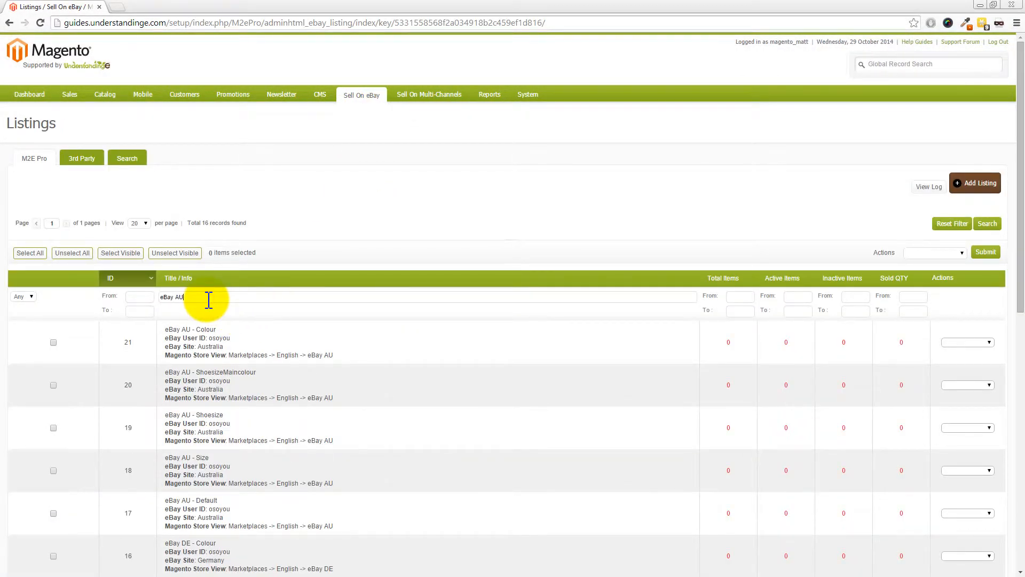
{"action": "key", "text": "Return"}
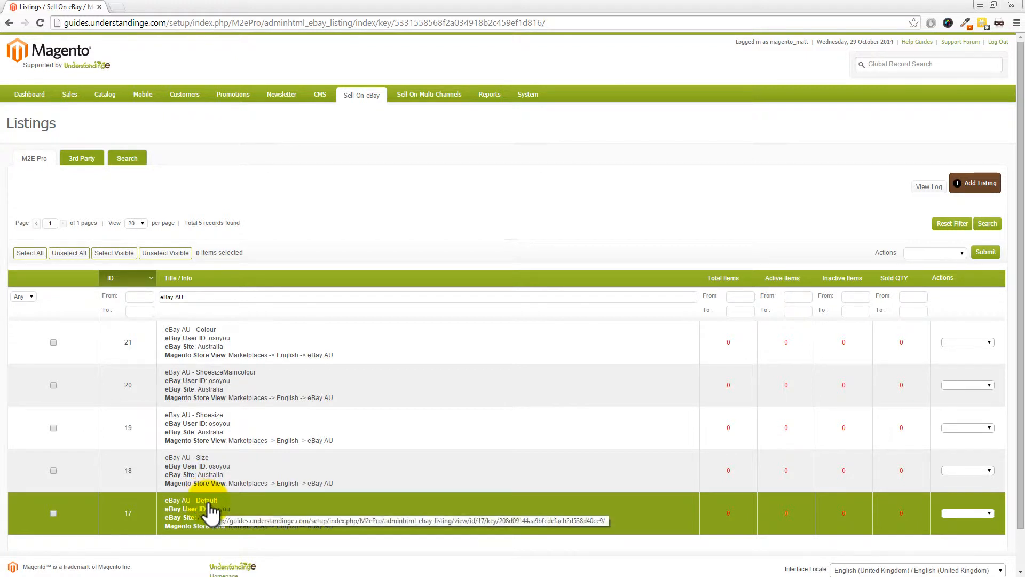
{"action": "left_click", "coordinate": [211, 507]}
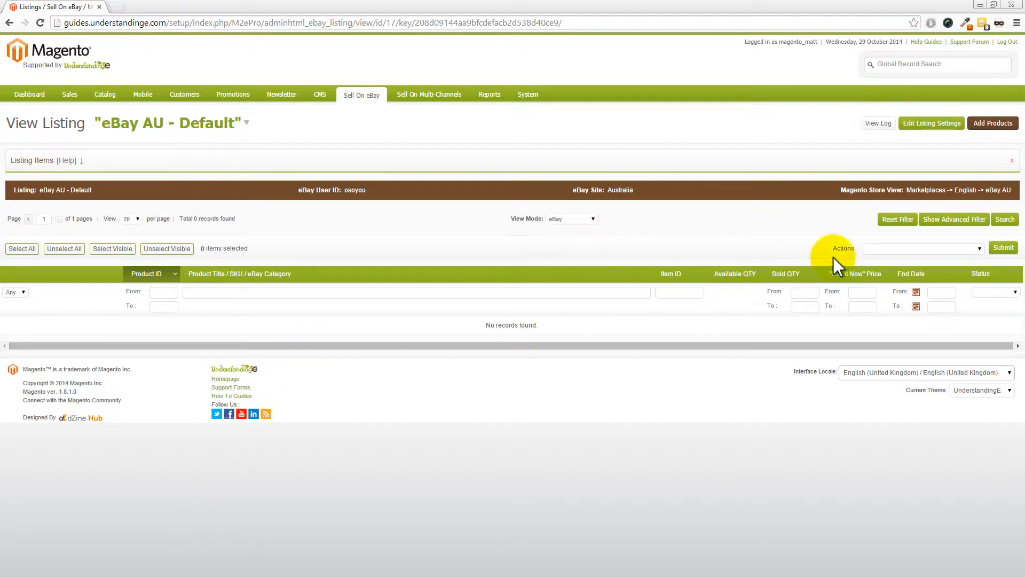
- Start adding products from the product list and set products already in M2E Pro listings to Show
{"action": "left_click", "coordinate": [992, 124]}
{"action": "left_click", "coordinate": [988, 141]}
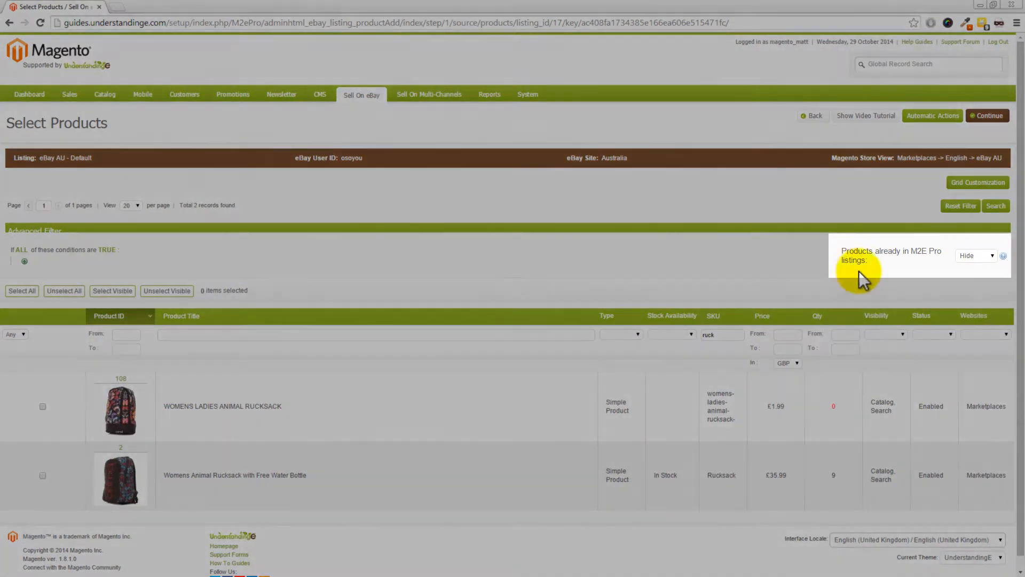
{"action": "mouse_move", "coordinate": [1003, 257]}
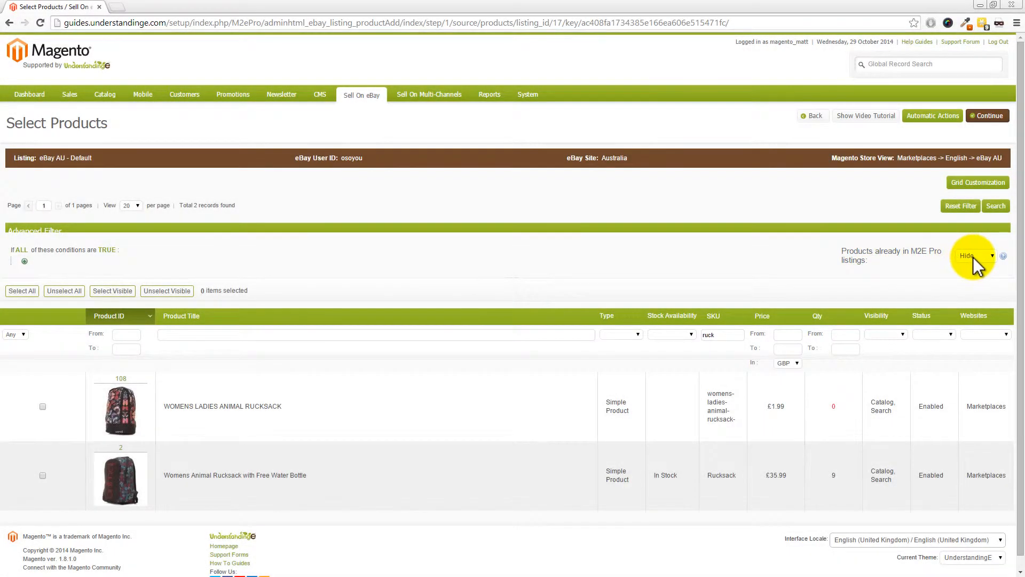
{"action": "left_click", "coordinate": [973, 257]}
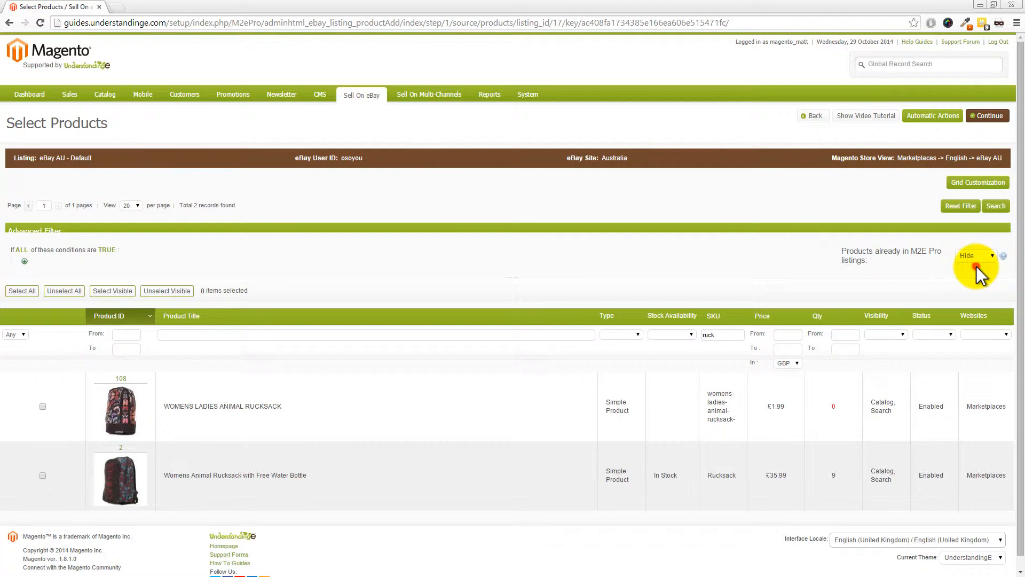
{"action": "left_click", "coordinate": [977, 266]}
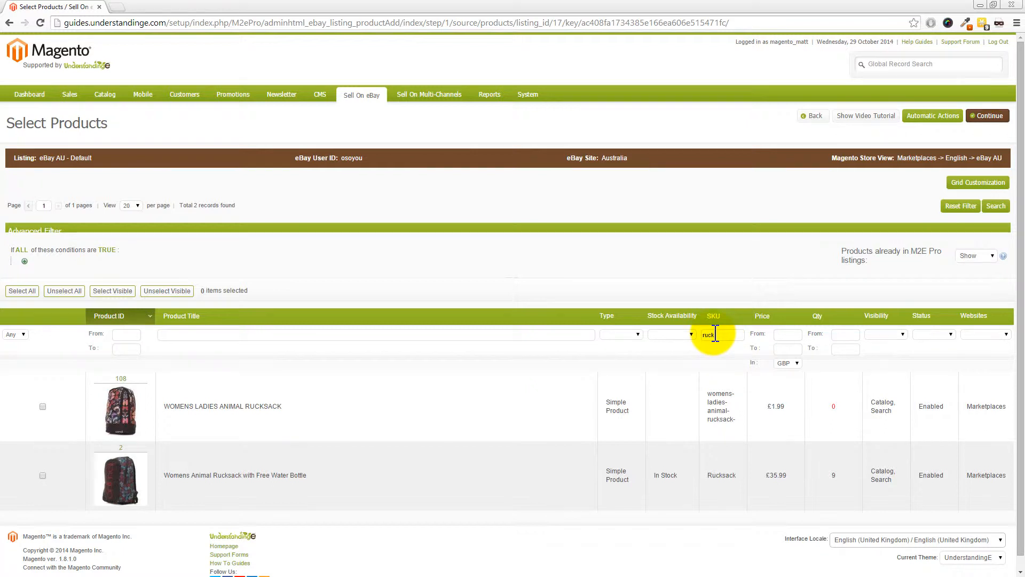
- Select the in-stock "Womens Animal Rucksack with Free Water Bottle" and continue without customizing its listing settings
{"action": "left_click", "coordinate": [42, 475]}
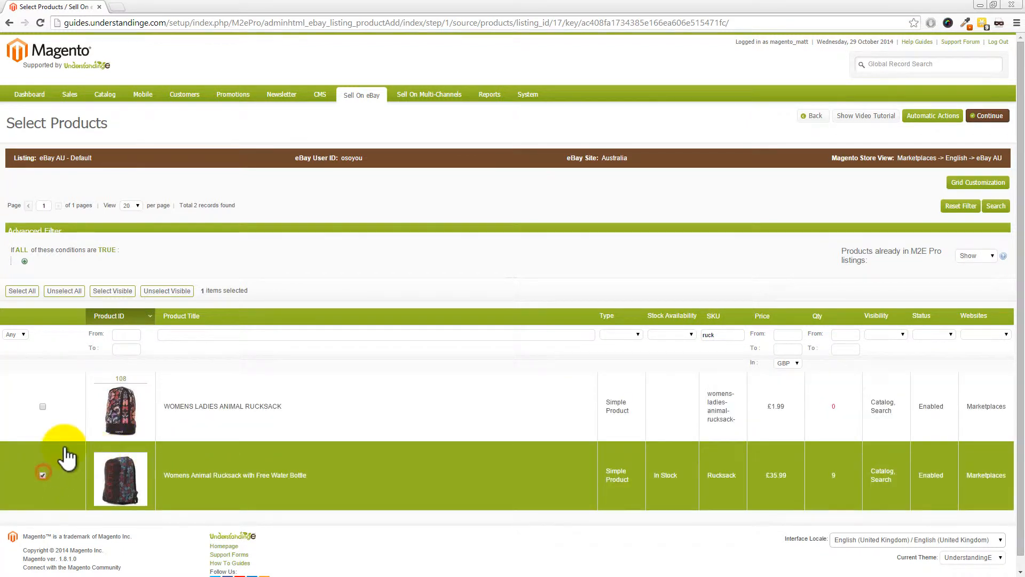
{"action": "left_click", "coordinate": [991, 117]}
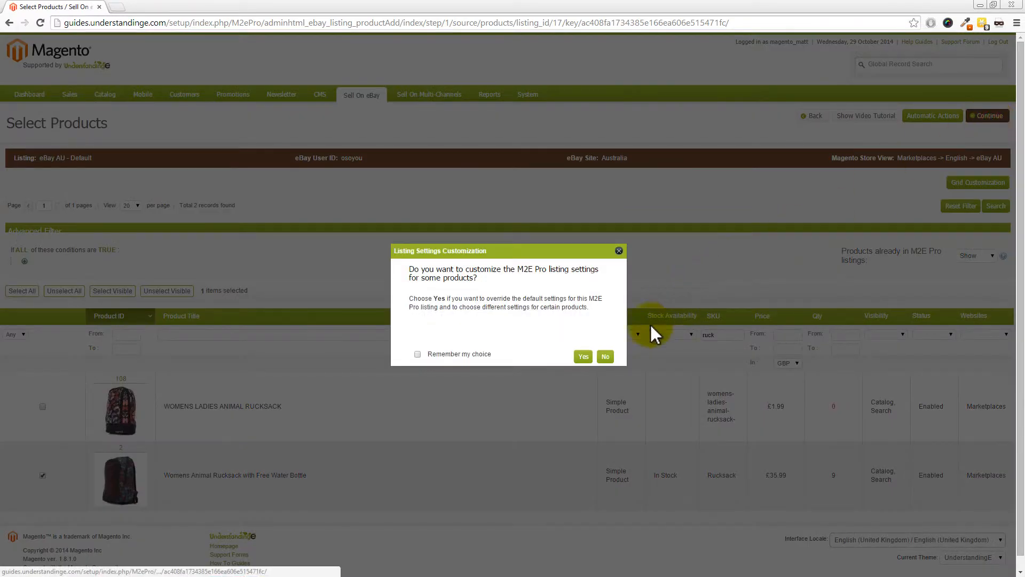
{"action": "left_click", "coordinate": [605, 358]}
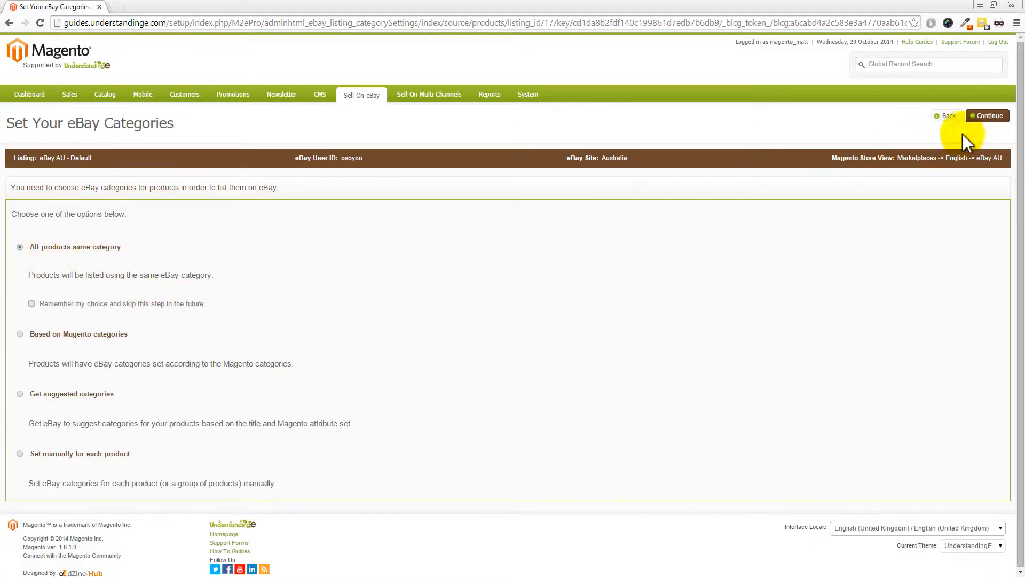
- Use one category for all products and set the primary eBay category to Sporting Goods > Camping, Hiking > Backpacks > Daypacks
{"action": "left_click", "coordinate": [989, 118]}
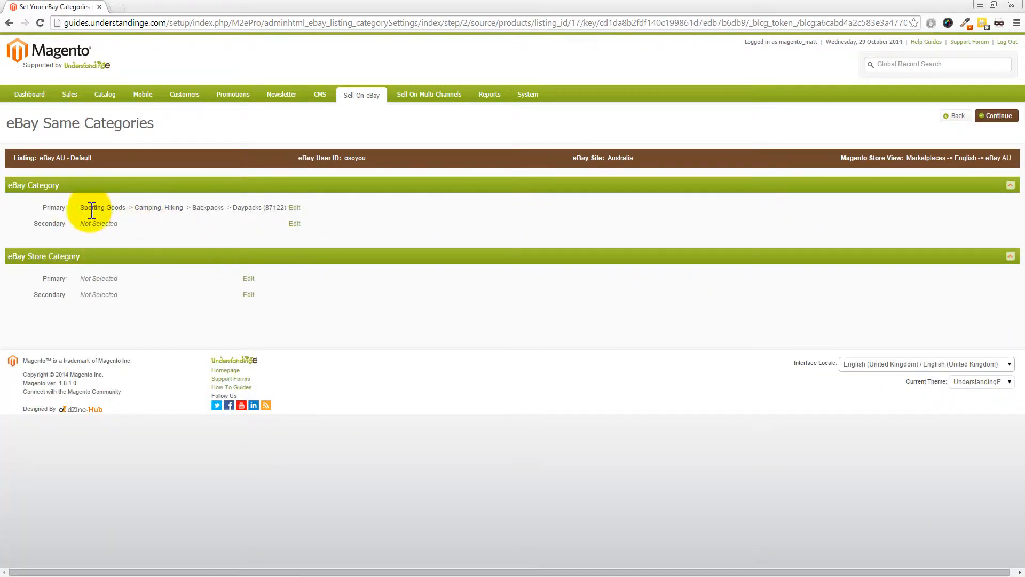
{"action": "left_click", "coordinate": [296, 207]}
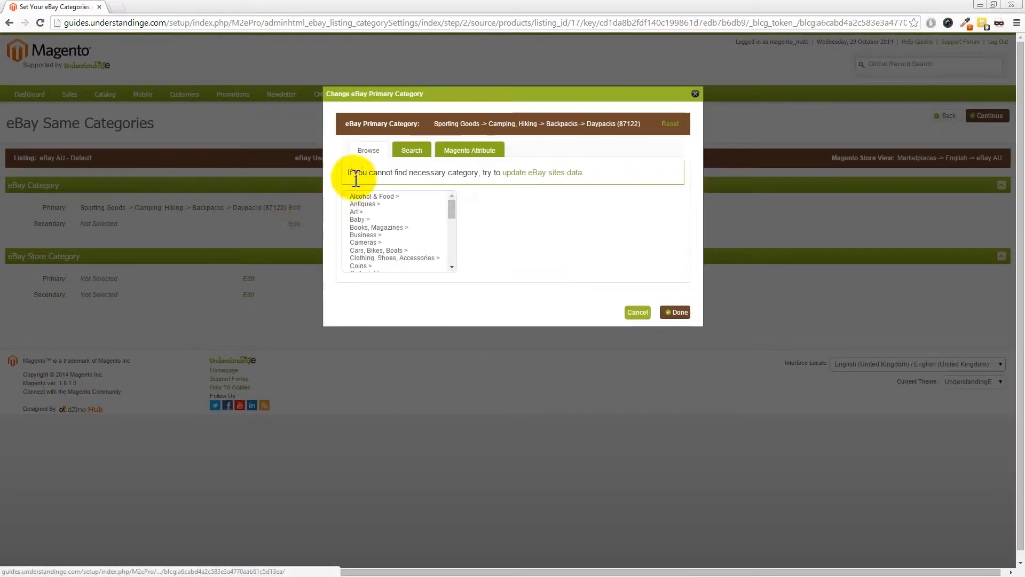
{"action": "left_click_drag", "start_coordinate": [452, 206], "coordinate": [456, 256]}
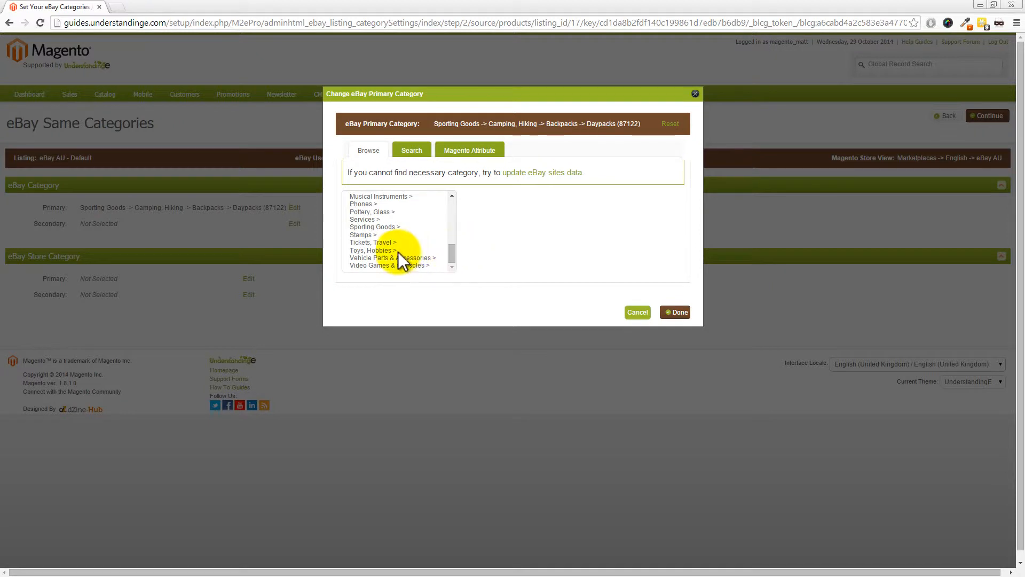
{"action": "left_click", "coordinate": [377, 228]}
{"action": "left_click", "coordinate": [506, 229]}
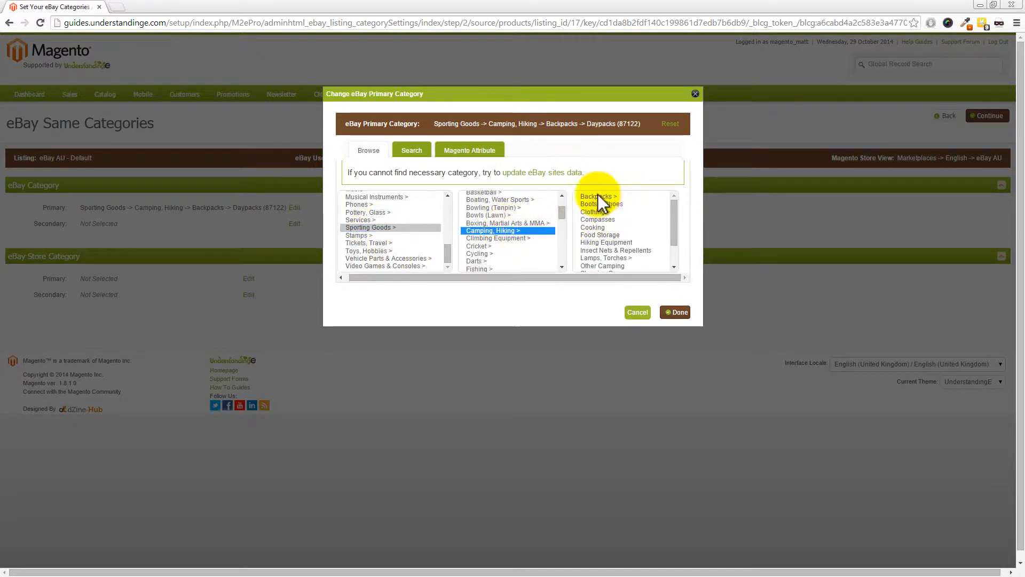
{"action": "left_click", "coordinate": [597, 196]}
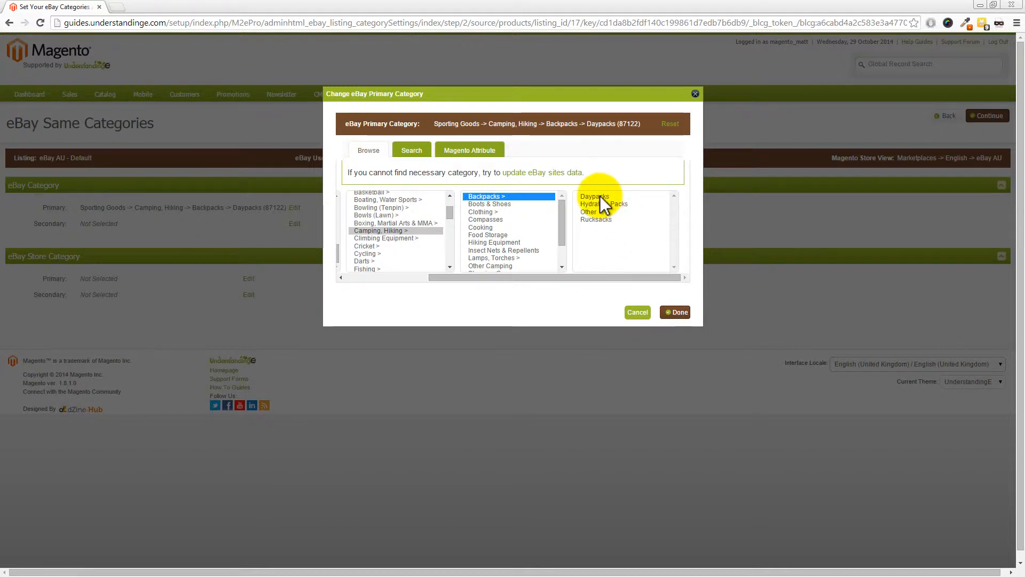
{"action": "left_click", "coordinate": [599, 196]}
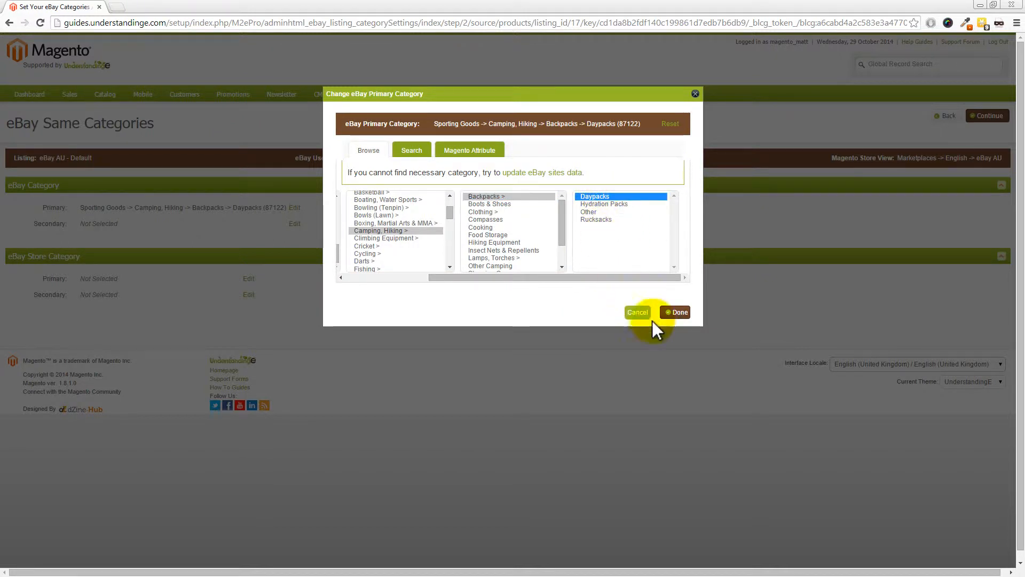
{"action": "left_click", "coordinate": [678, 313]}
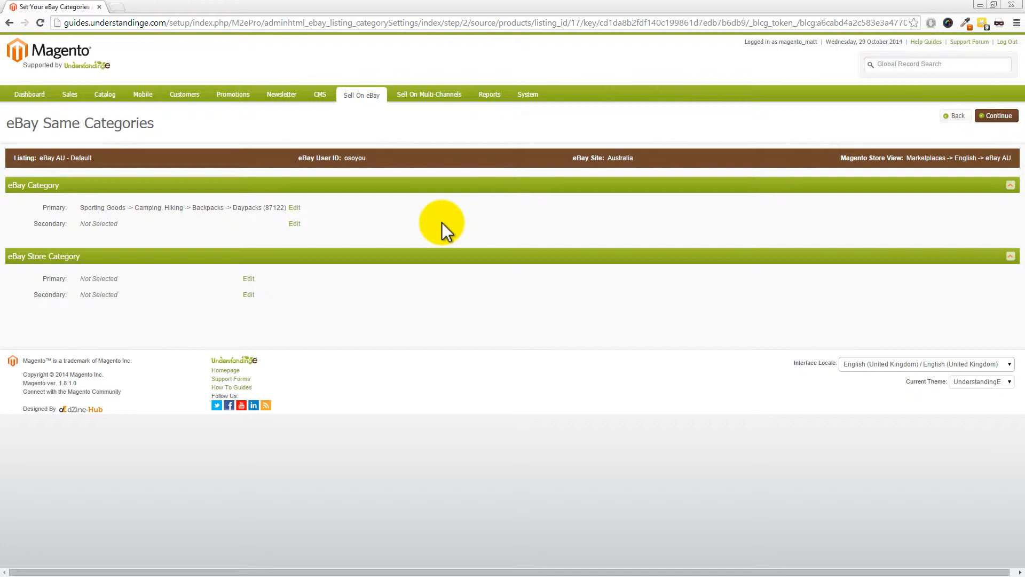
- Continue through the Daypacks item specifics, mapping Brand to a custom attribute, and list the added item on eBay immediately
{"action": "left_click", "coordinate": [997, 116]}
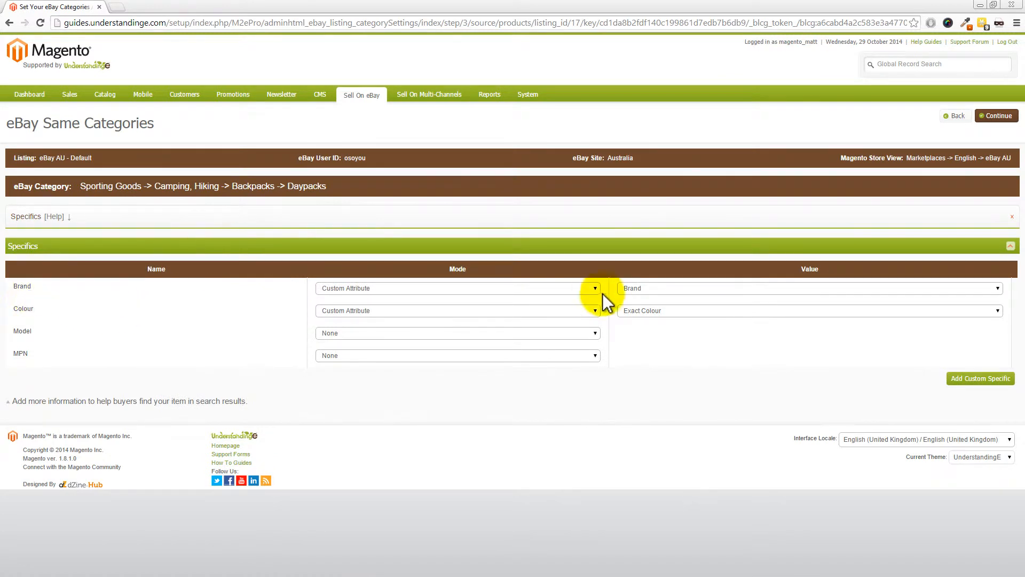
{"action": "left_click", "coordinate": [661, 289]}
{"action": "left_click", "coordinate": [654, 365]}
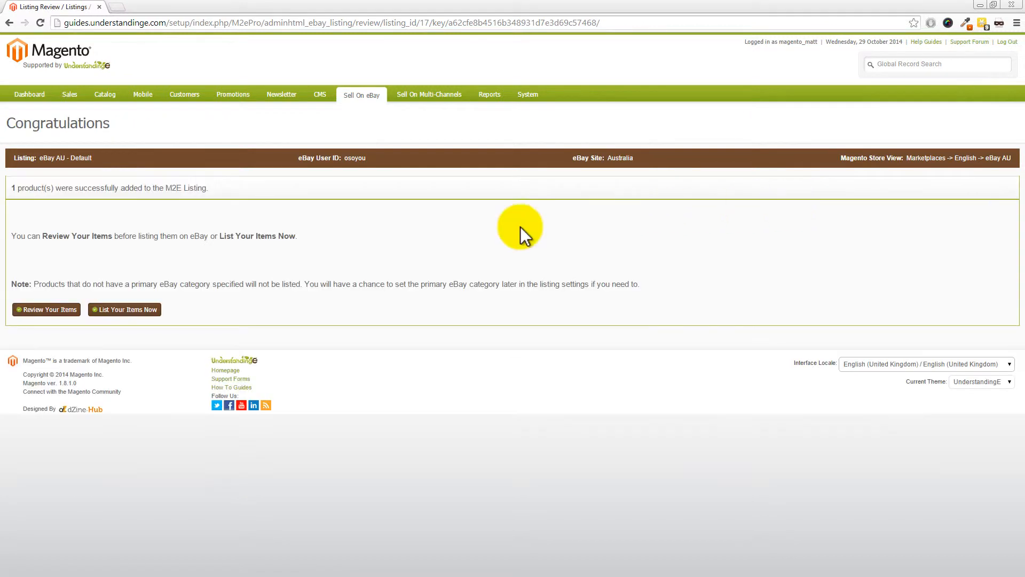
{"action": "left_click", "coordinate": [139, 320]}
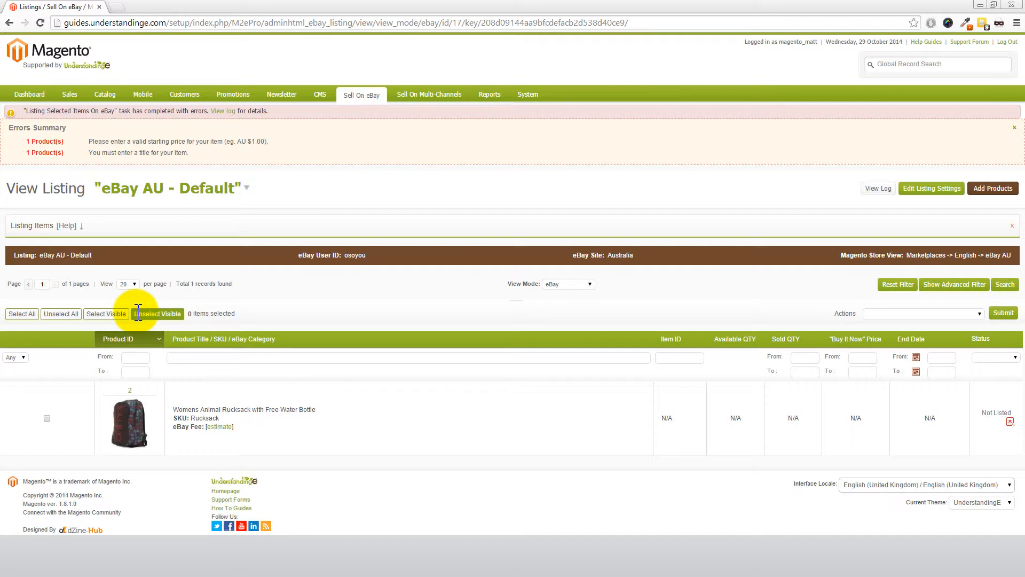
- Open product management in a new browser tab and edit the rucksack product with SKU "Rucksack"
{"action": "mouse_move", "coordinate": [111, 96]}
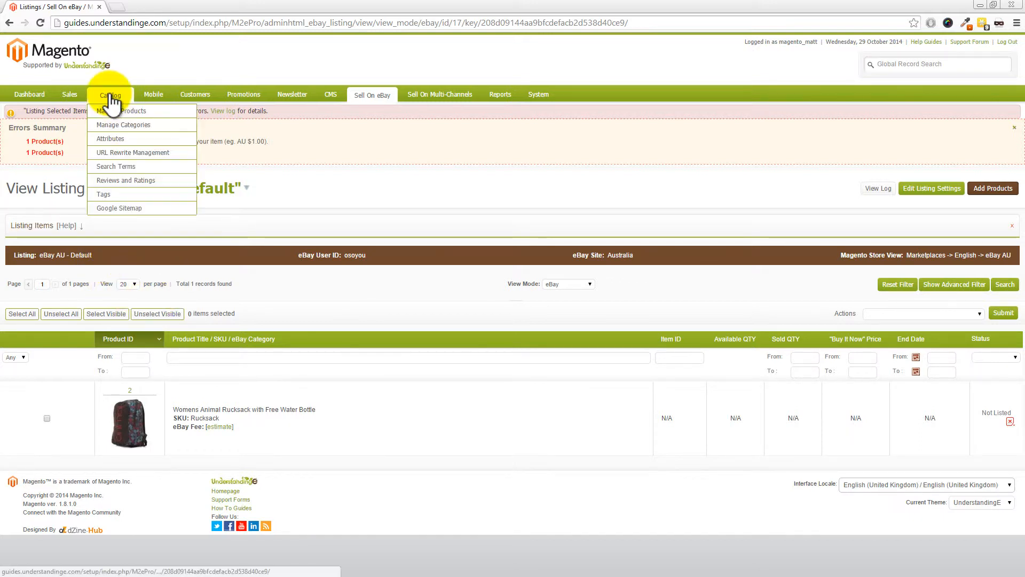
{"action": "middle_click", "coordinate": [114, 109]}
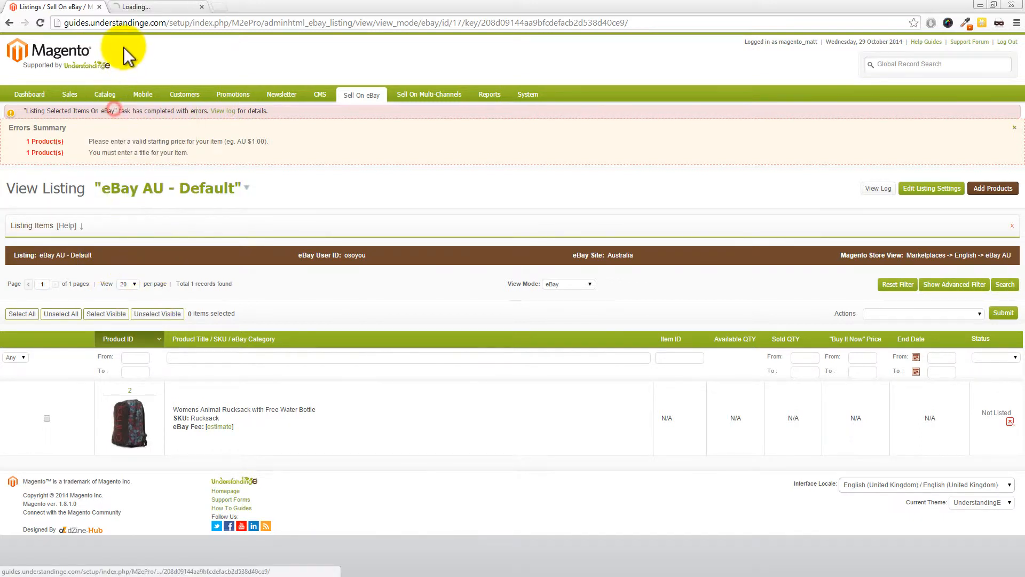
{"action": "left_click", "coordinate": [142, 10]}
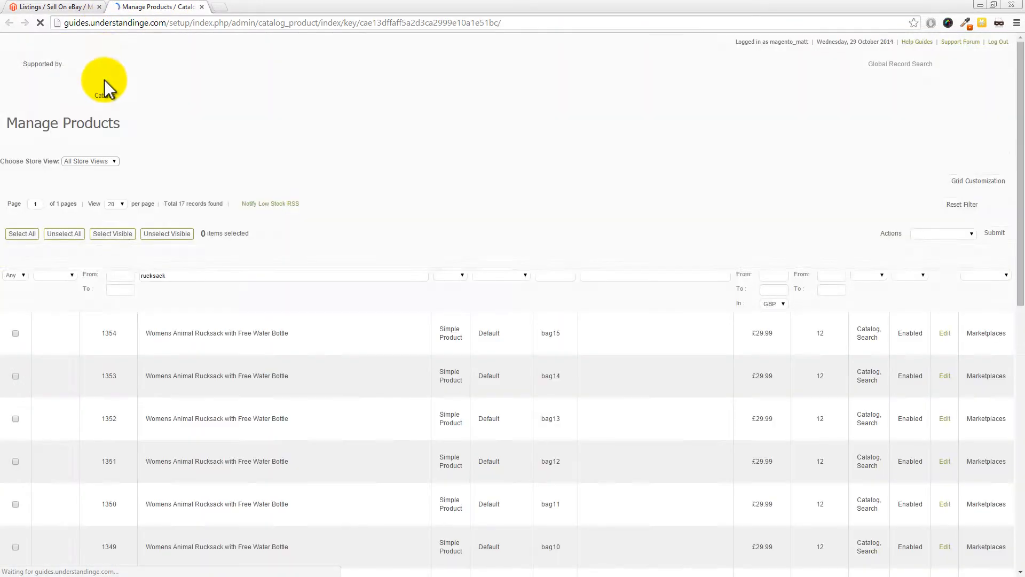
{"action": "scroll", "coordinate": [398, 253], "scroll_direction": "down", "scroll_amount": 10}
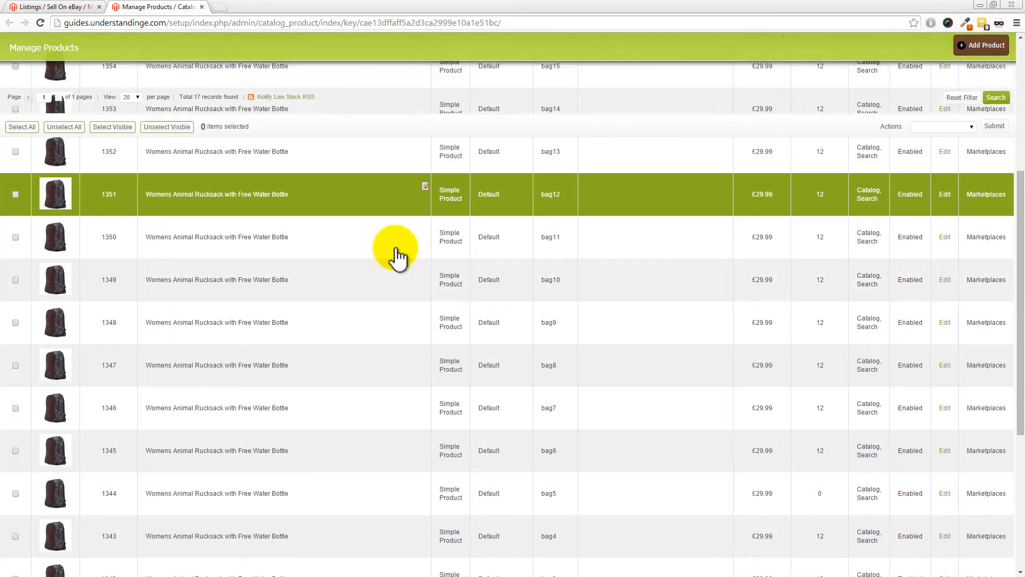
{"action": "left_click", "coordinate": [376, 479]}
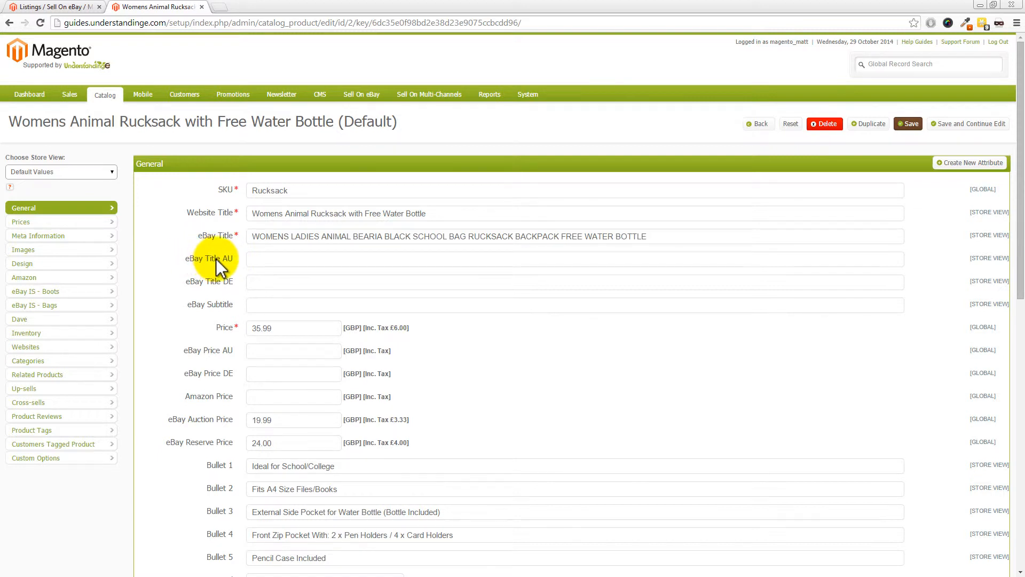
- Copy the rucksack's full eBay Title into the eBay Title AU field
{"action": "left_click", "coordinate": [659, 236]}
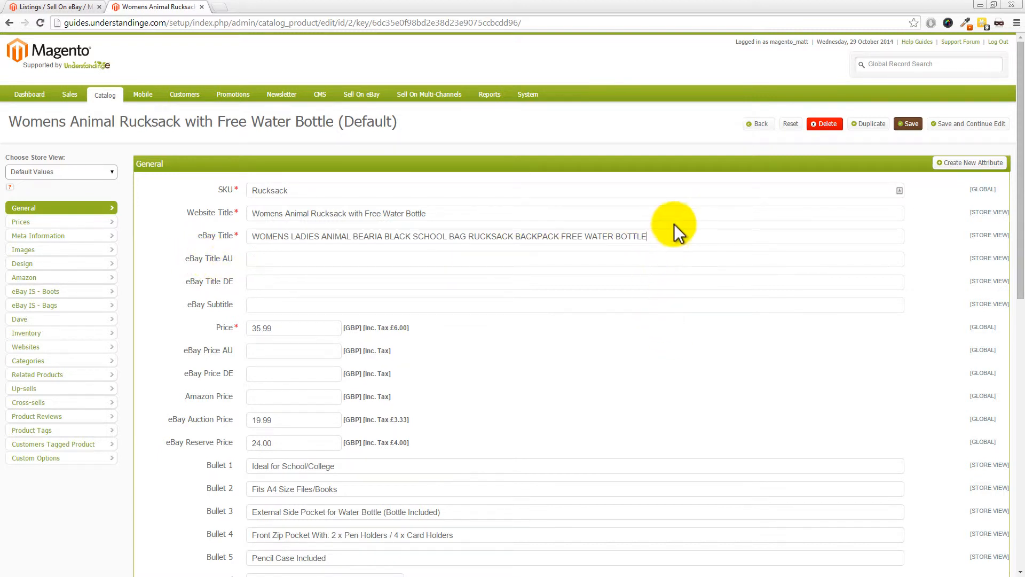
{"action": "left_click_drag", "start_coordinate": [671, 236], "coordinate": [256, 228]}
{"action": "key", "text": "ctrl+c"}
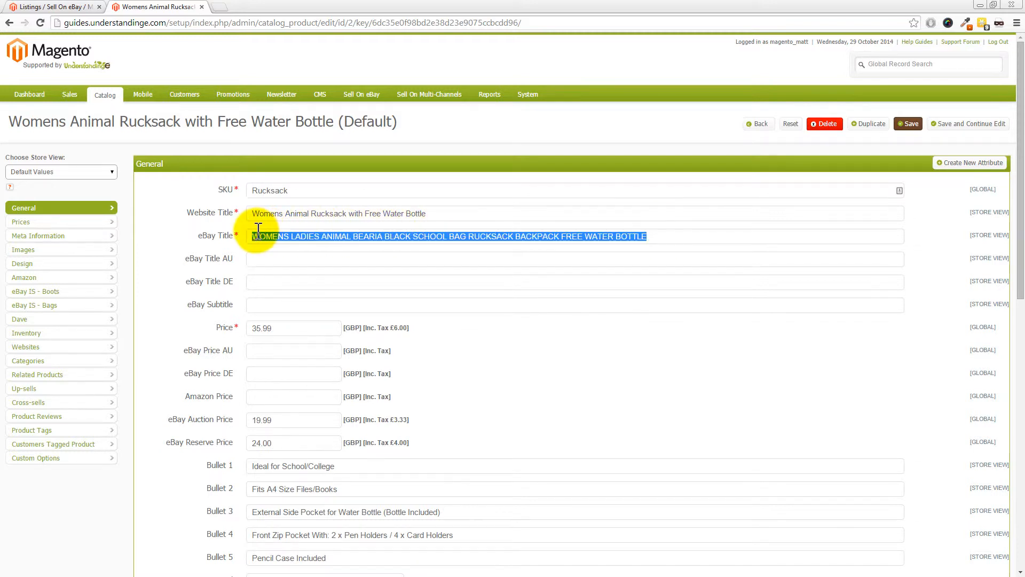
{"action": "left_click", "coordinate": [269, 260]}
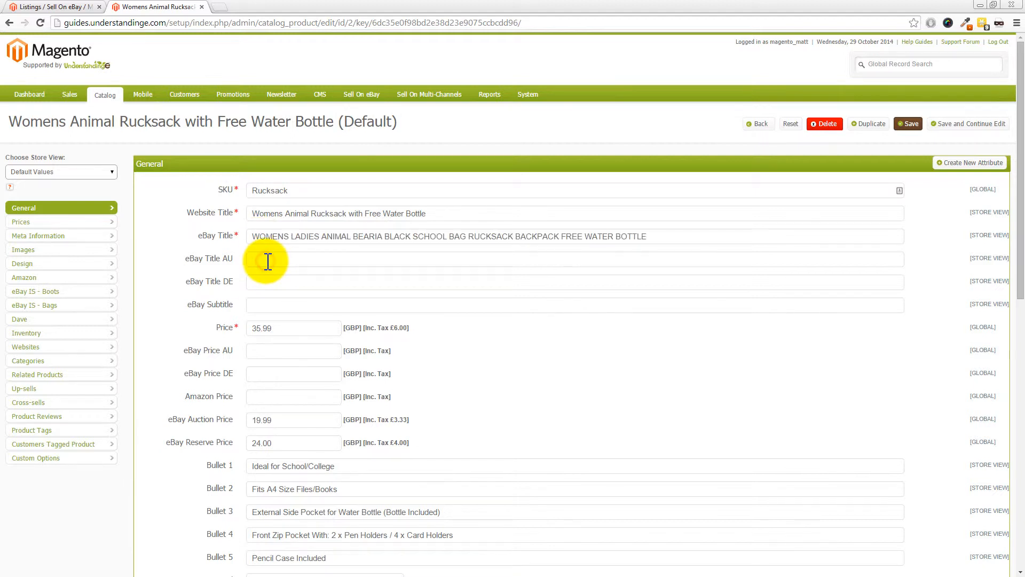
{"action": "key", "text": "ctrl+v"}
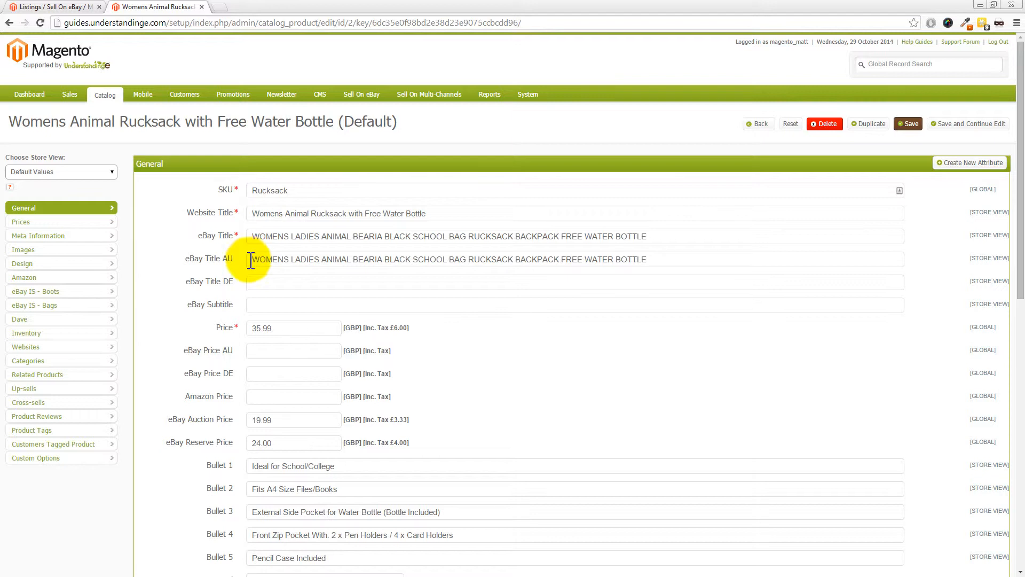
- Set the rucksack's eBay Price AU to 99.99 and save the product
{"action": "left_click", "coordinate": [258, 357]}
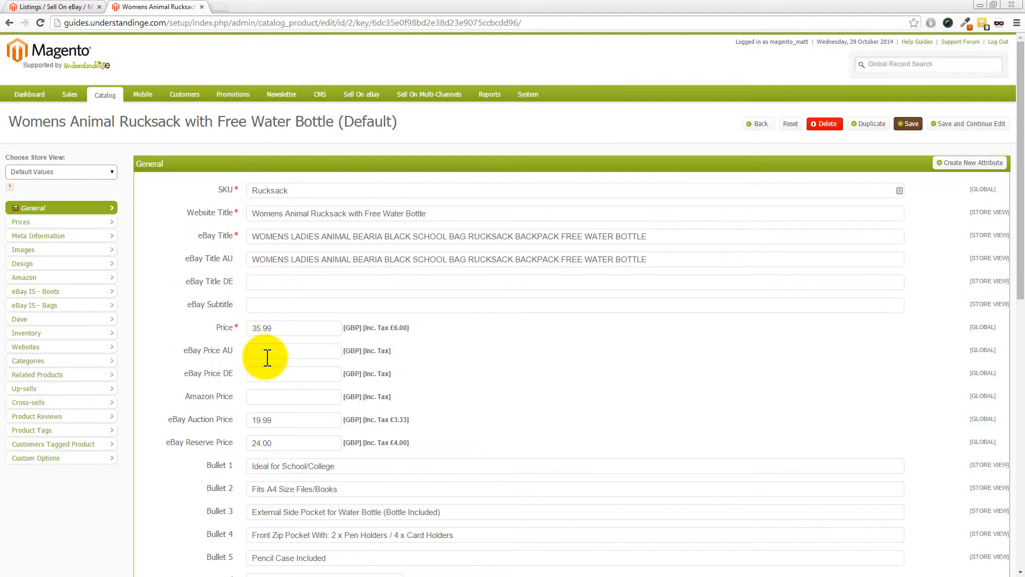
{"action": "type", "text": "9.99"}
{"action": "left_click", "coordinate": [262, 353]}
{"action": "type", "text": "9"}
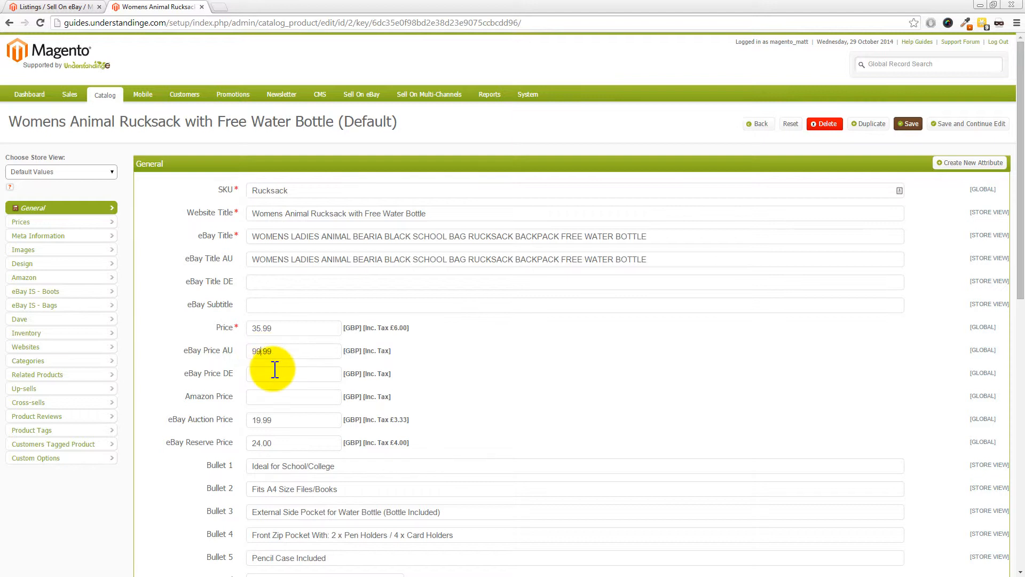
{"action": "left_click", "coordinate": [595, 331]}
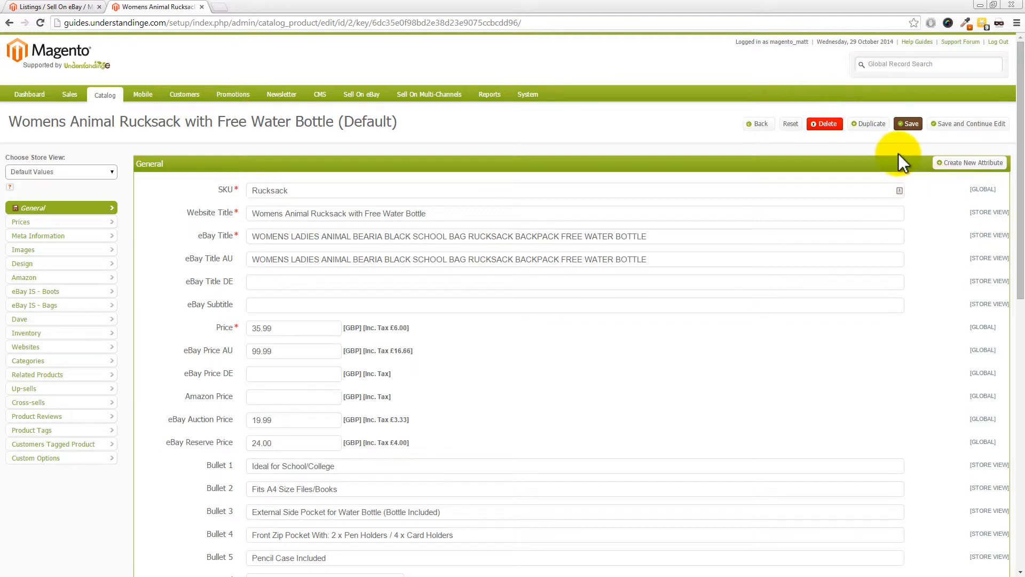
{"action": "left_click", "coordinate": [911, 126]}
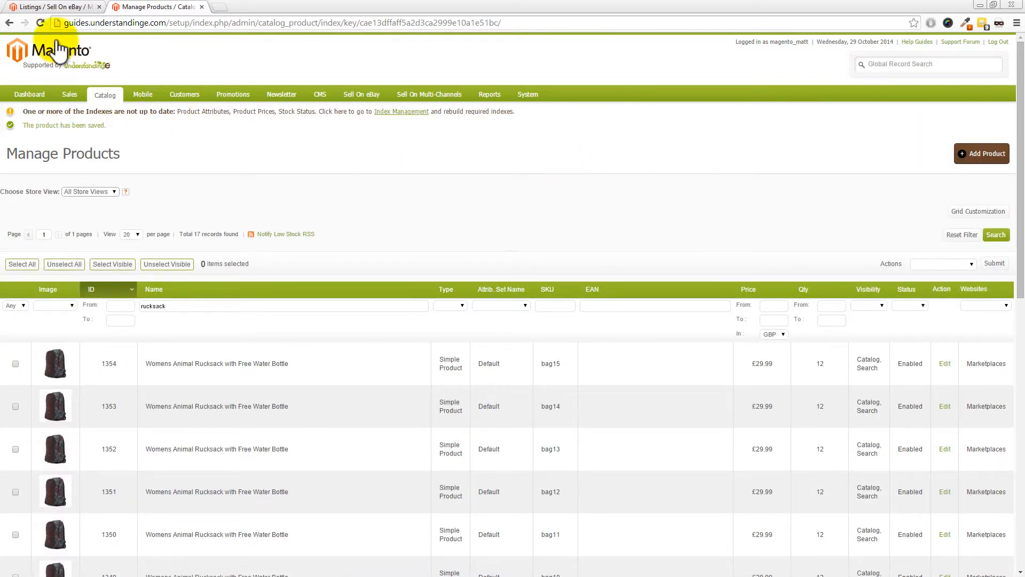
- Return to the "eBay AU - Default" listing, try listing the rucksack on eBay again, and check the feedback requirement in the errors summary
{"action": "left_click", "coordinate": [45, 8]}
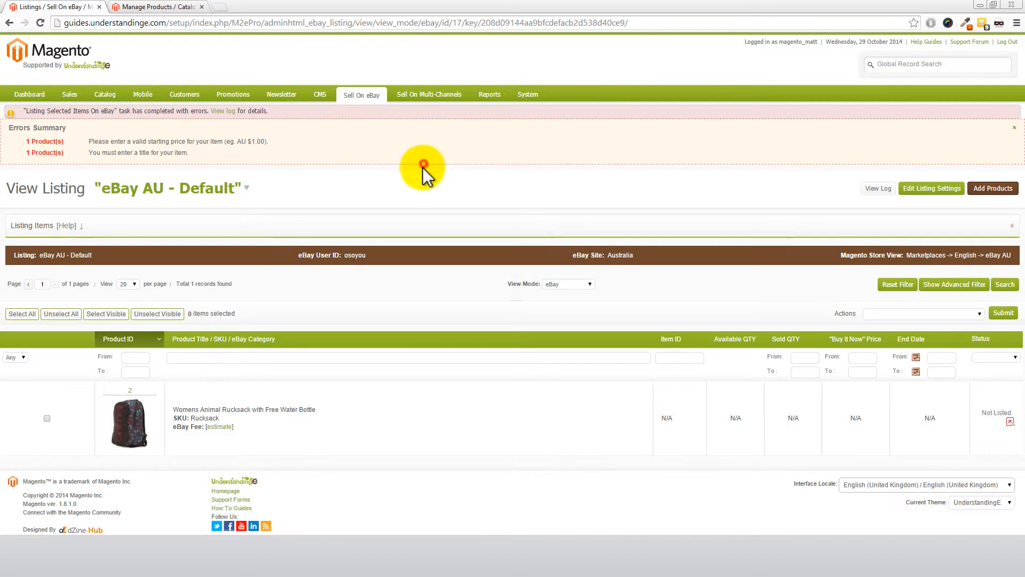
{"action": "mouse_move", "coordinate": [367, 97]}
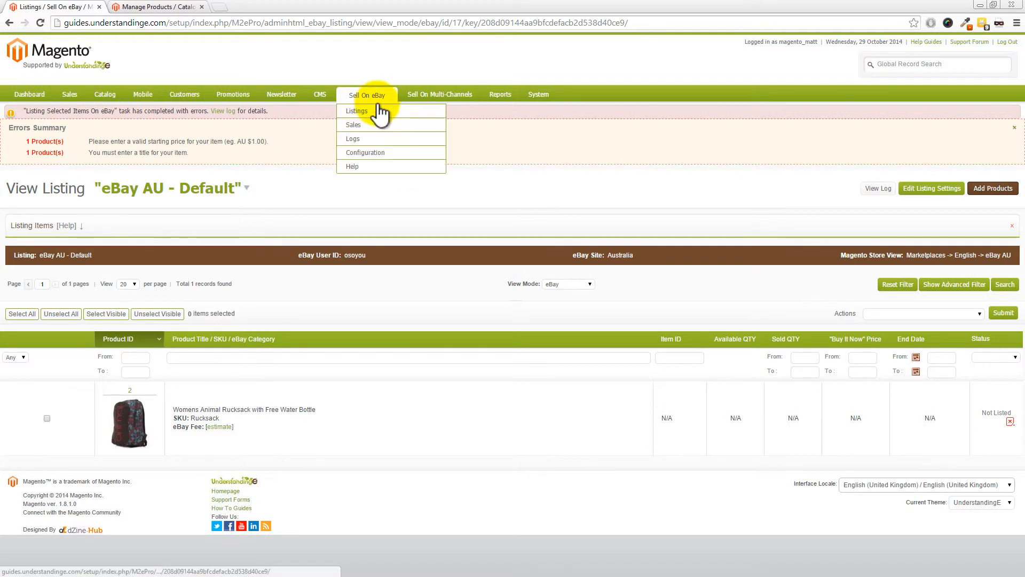
{"action": "left_click", "coordinate": [144, 6]}
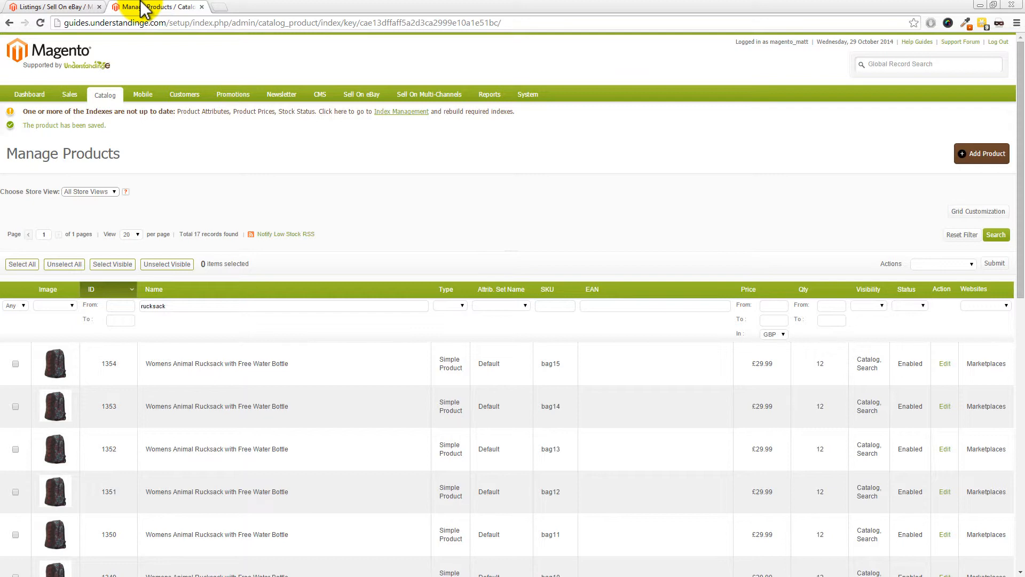
{"action": "left_click", "coordinate": [62, 7]}
{"action": "mouse_move", "coordinate": [351, 96]}
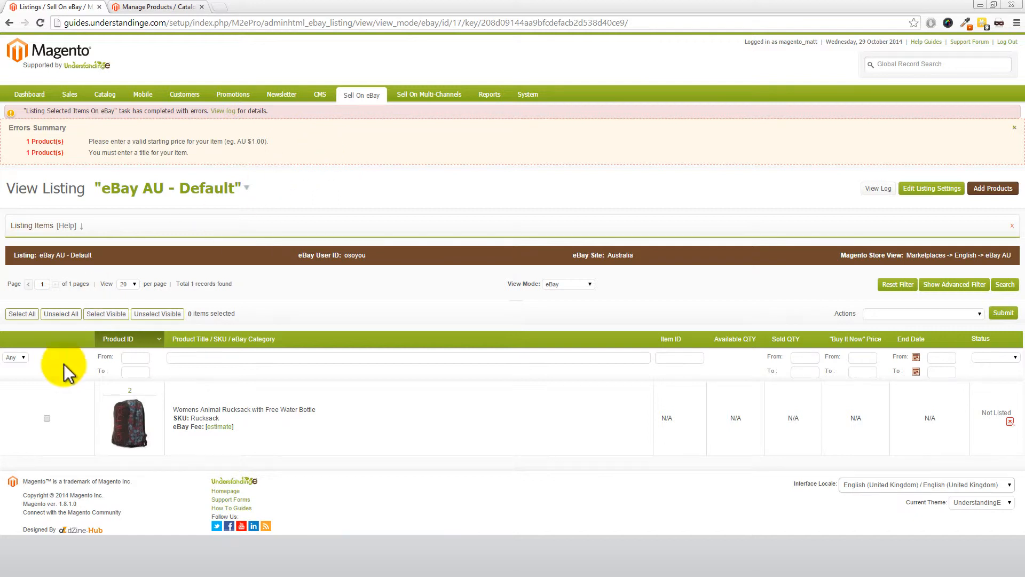
{"action": "left_click", "coordinate": [46, 418]}
{"action": "left_click", "coordinate": [901, 314]}
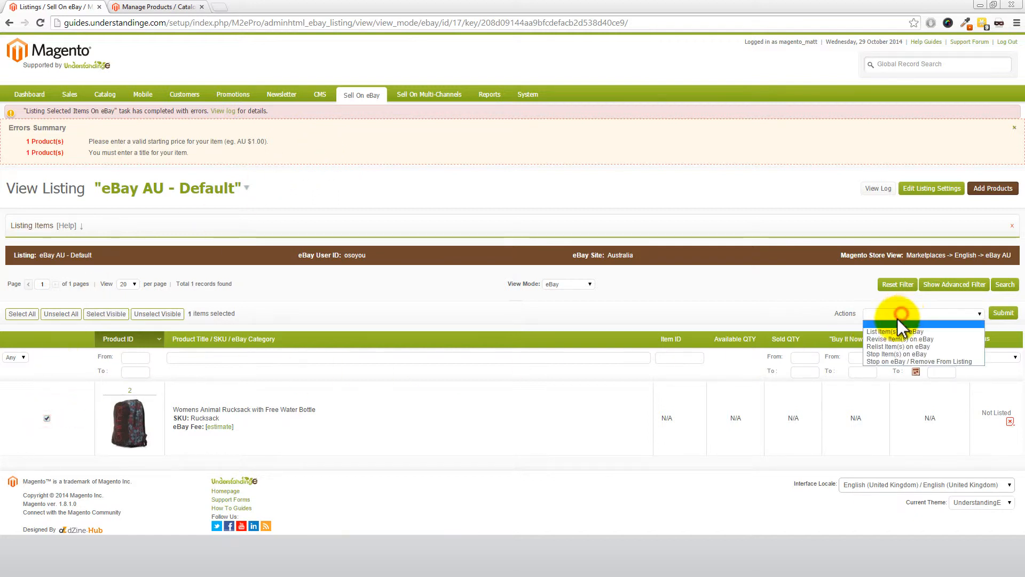
{"action": "left_click", "coordinate": [896, 333]}
{"action": "left_click", "coordinate": [1004, 313]}
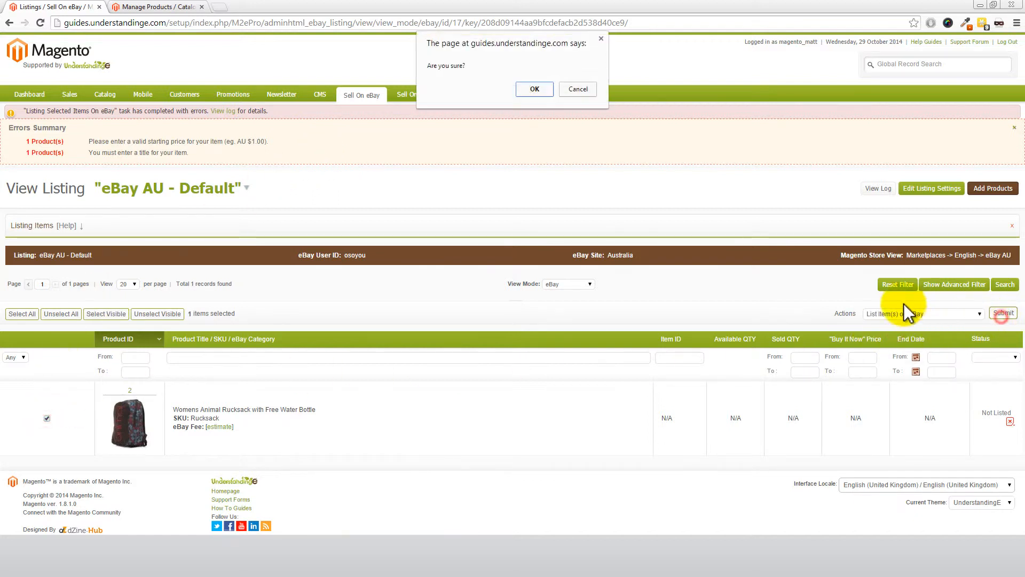
{"action": "left_click", "coordinate": [534, 90]}
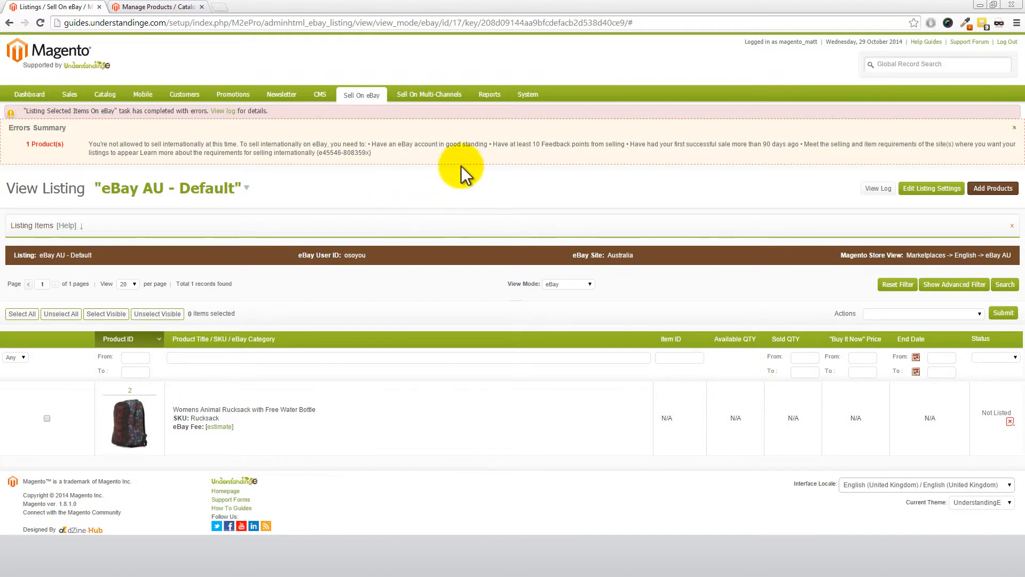
{"action": "left_click_drag", "start_coordinate": [494, 143], "coordinate": [625, 144]}
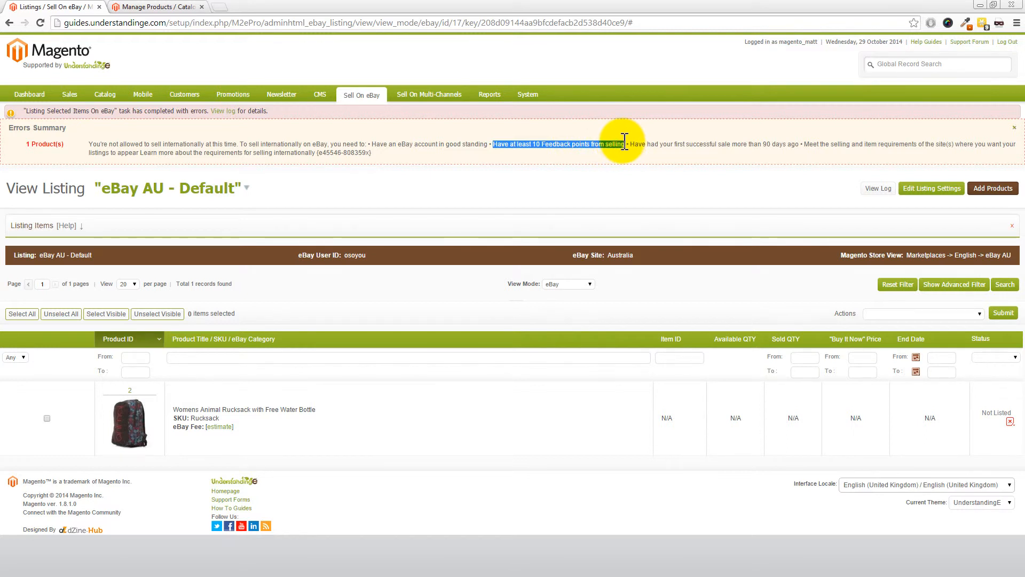